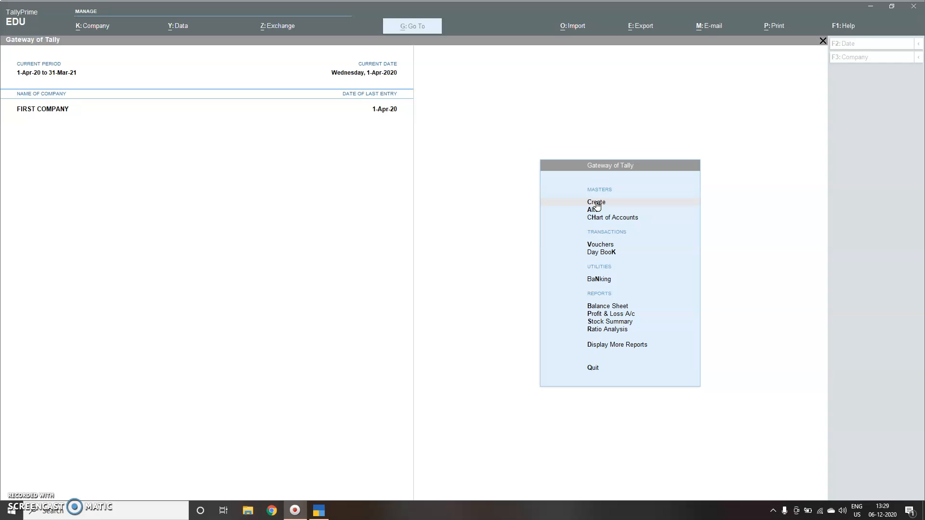
Start a new ledger master, enter the customer's name and place it under the Sundry Debtors group
{"action": "left_click", "coordinate": [596, 203]}
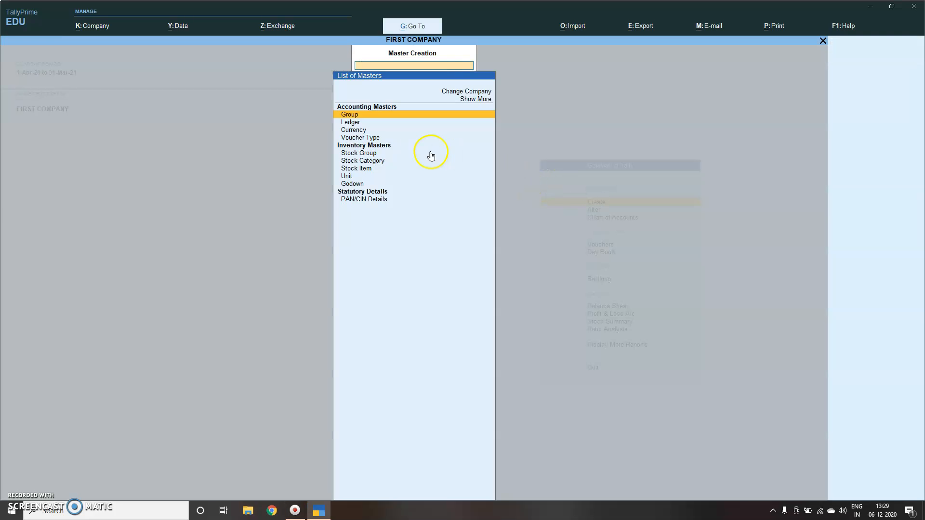
{"action": "left_click", "coordinate": [359, 124]}
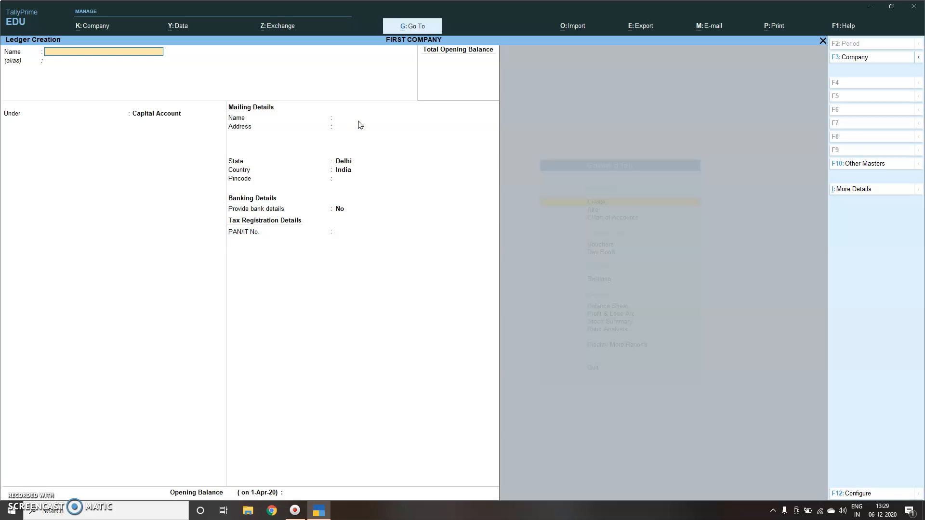
{"action": "type", "text": "RAMU BHAI"}
{"action": "key", "text": "Return"}
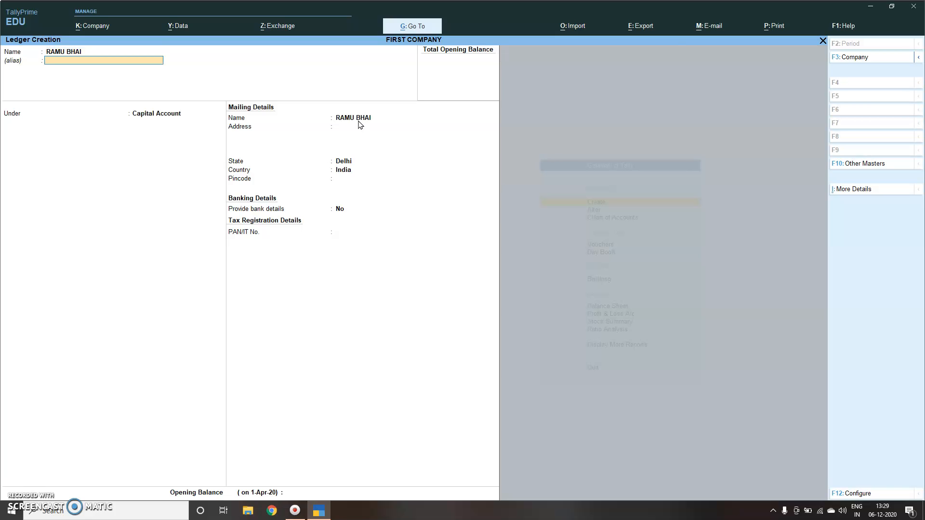
{"action": "type", "text": "Debt"}
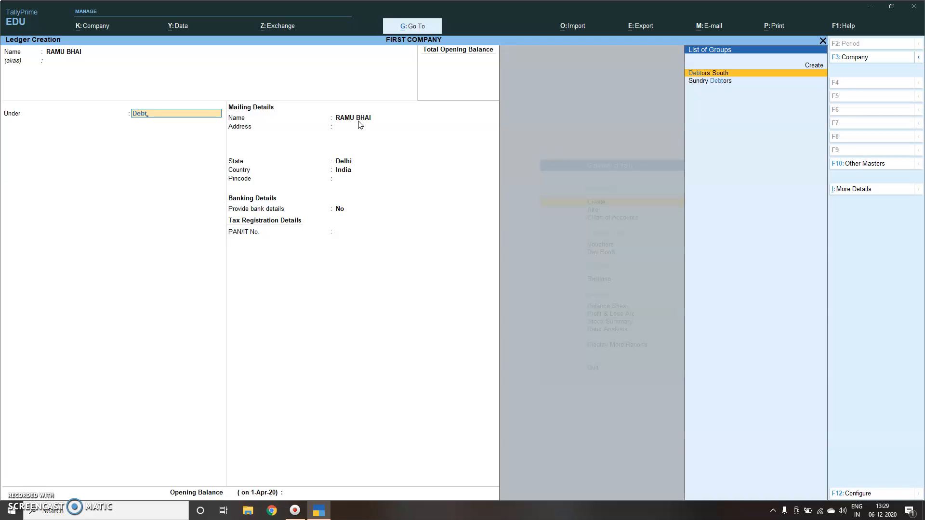
{"action": "key", "text": "Down"}
{"action": "key", "text": "Return"}
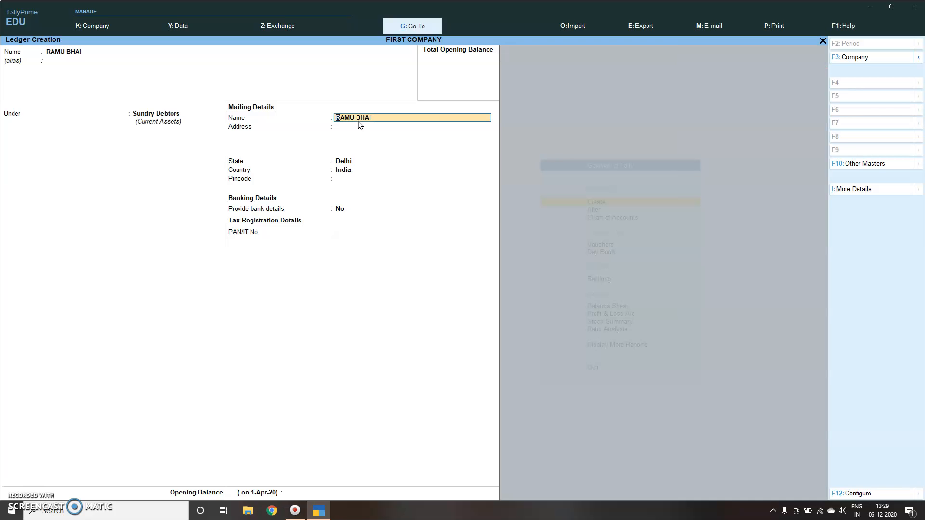
Keep the default mailing, banking and tax details, leave the opening balance blank, save the ledger and return to the Gateway of Tally
{"action": "key", "text": "Return"}
{"action": "key", "text": "Return"}
{"action": "key", "text": "Return"}
{"action": "key", "text": "Return"}
{"action": "key", "text": "Return"}
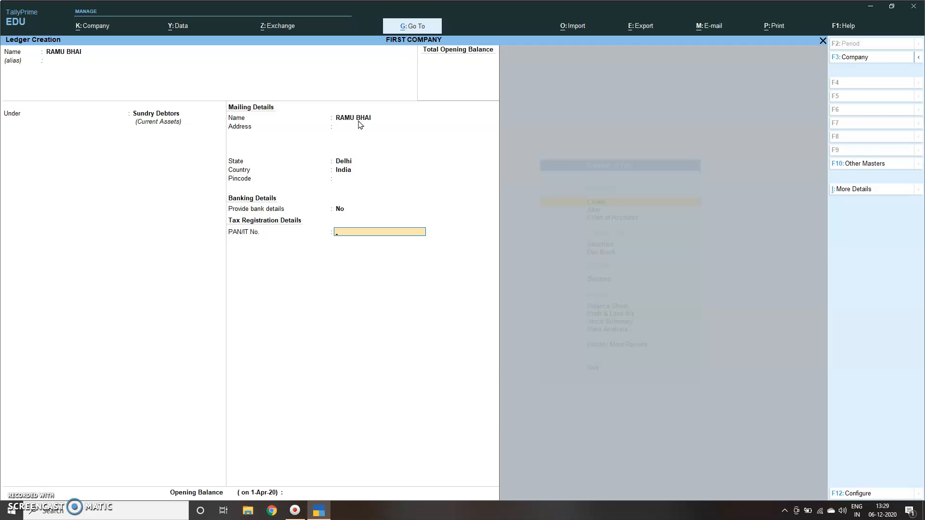
{"action": "key", "text": "Return"}
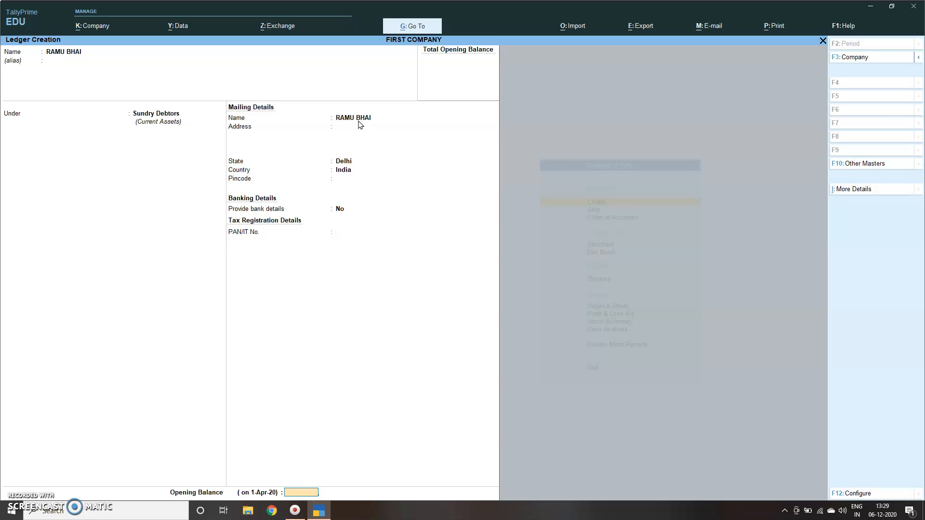
{"action": "key", "text": "Return"}
{"action": "key", "text": "Return"}
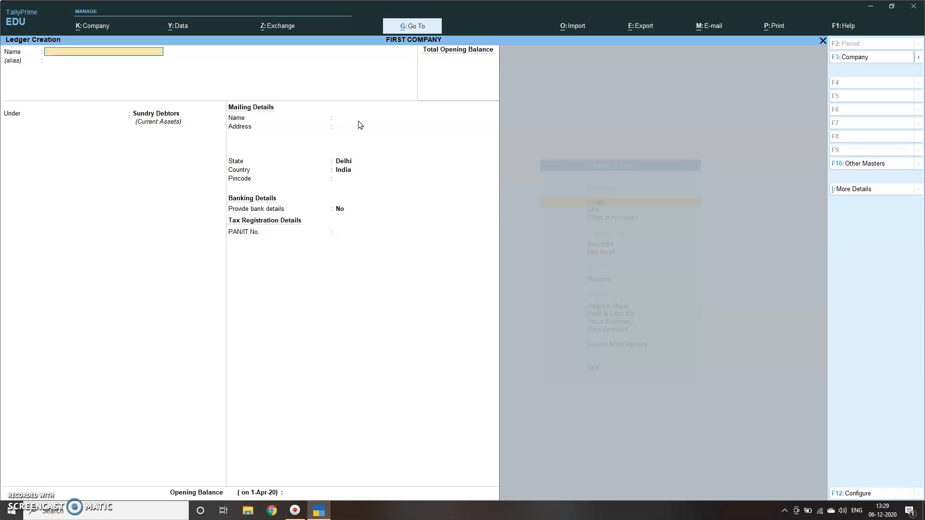
{"action": "key", "text": "Escape"}
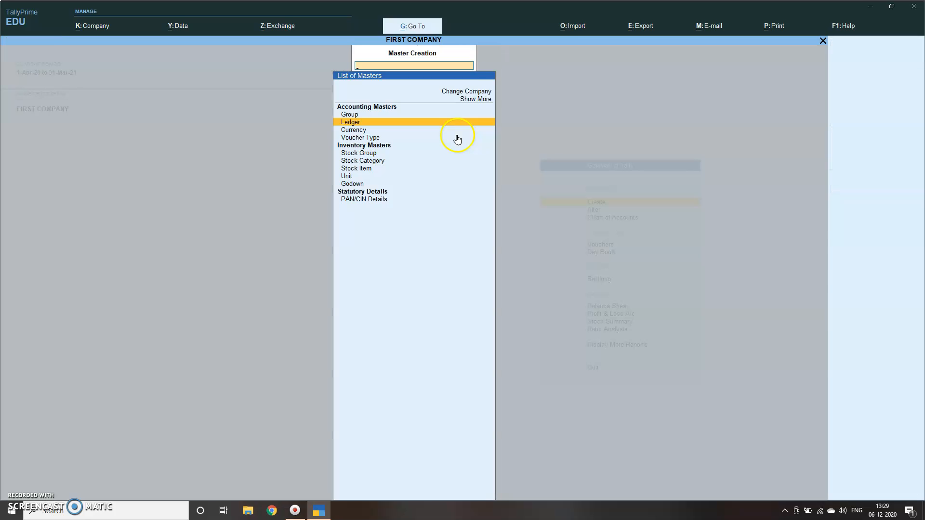
{"action": "key", "text": "Escape"}
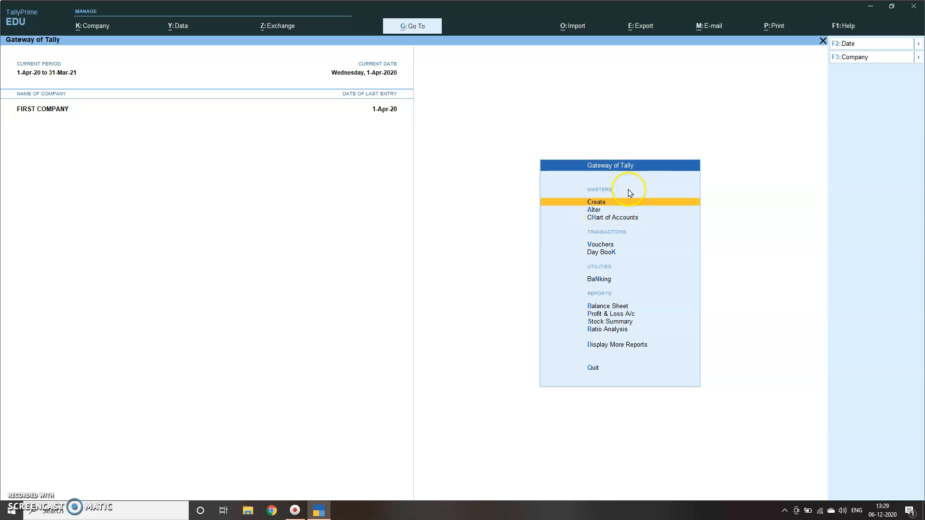
Begin another ledger through the Go To command's Create Master option and enter the second customer's name
{"action": "left_click", "coordinate": [413, 28]}
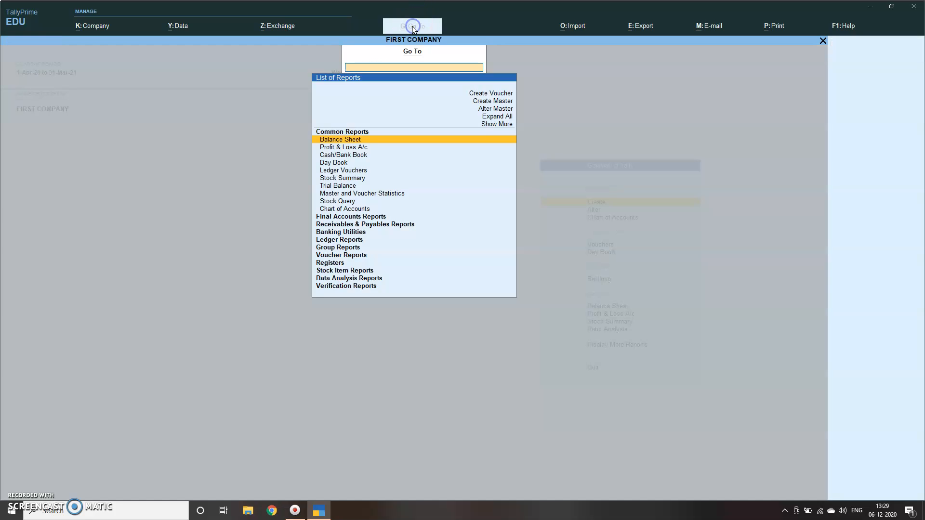
{"action": "left_click", "coordinate": [498, 103]}
{"action": "left_click", "coordinate": [497, 102]}
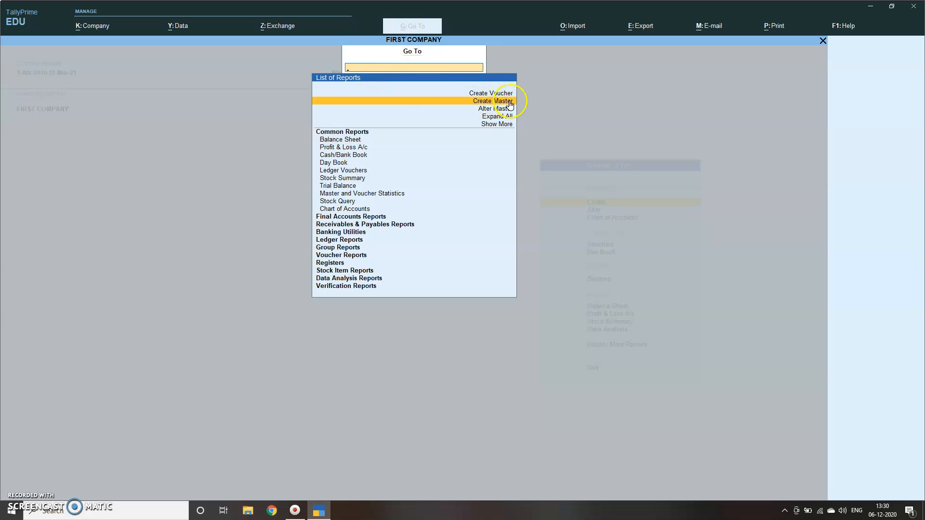
{"action": "left_click", "coordinate": [504, 101]}
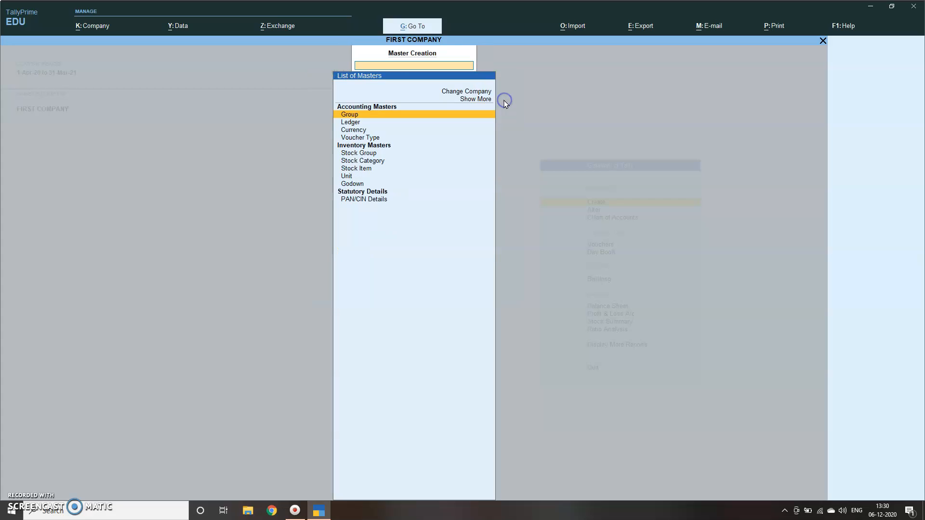
{"action": "left_click", "coordinate": [355, 123]}
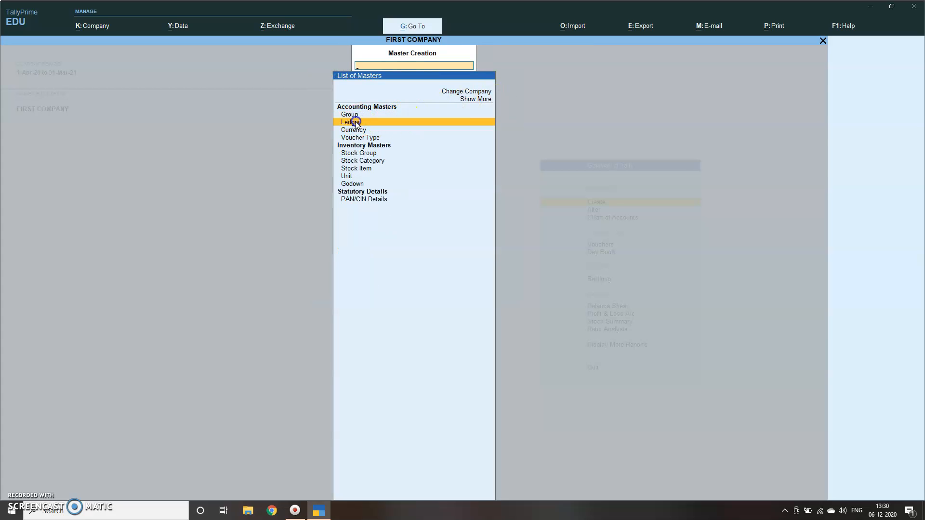
{"action": "left_click", "coordinate": [356, 123]}
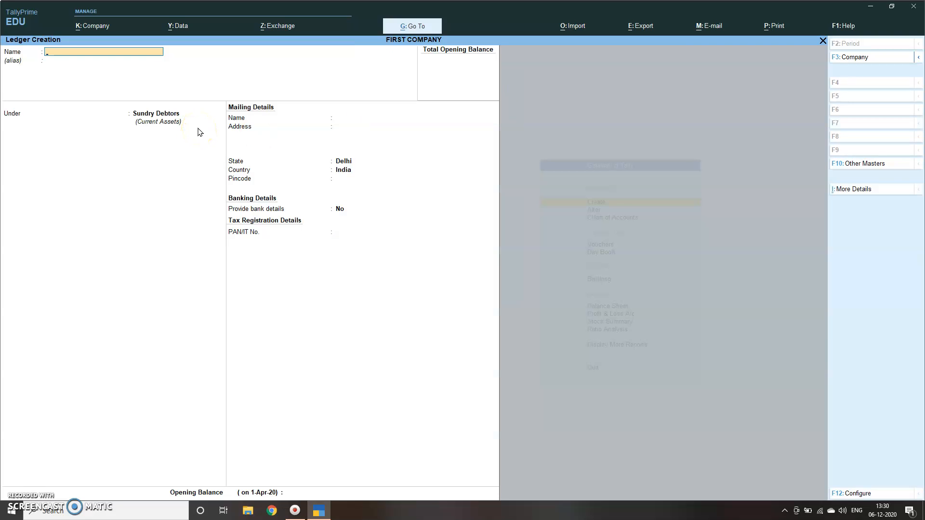
{"action": "type", "text": "RAM RAHIM"}
{"action": "key", "text": "Return"}
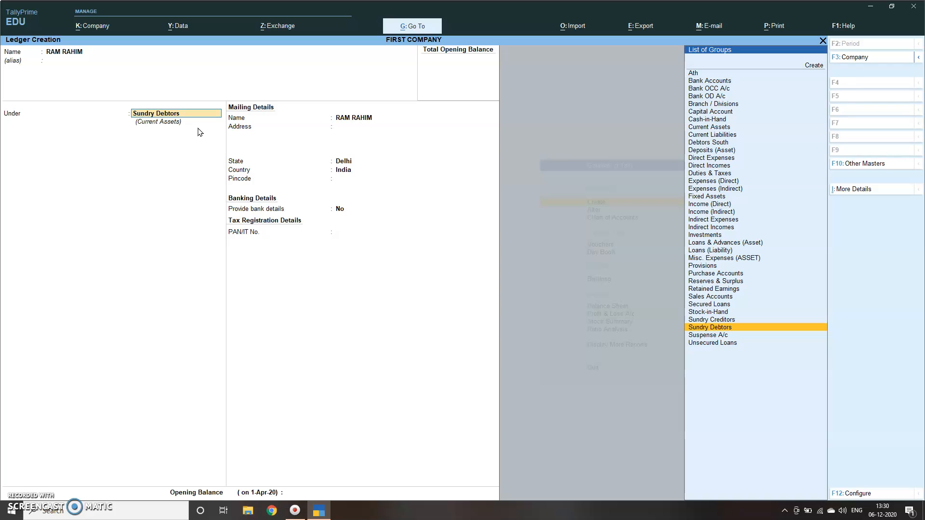
Keep the Sundry Debtors group and default details for the second customer, save the ledger and return to the Gateway of Tally
{"action": "key", "text": "Return"}
{"action": "key", "text": "Return"}
{"action": "key", "text": "Return"}
{"action": "key", "text": "Return"}
{"action": "key", "text": "Return"}
{"action": "key", "text": "Return"}
{"action": "key", "text": "Return"}
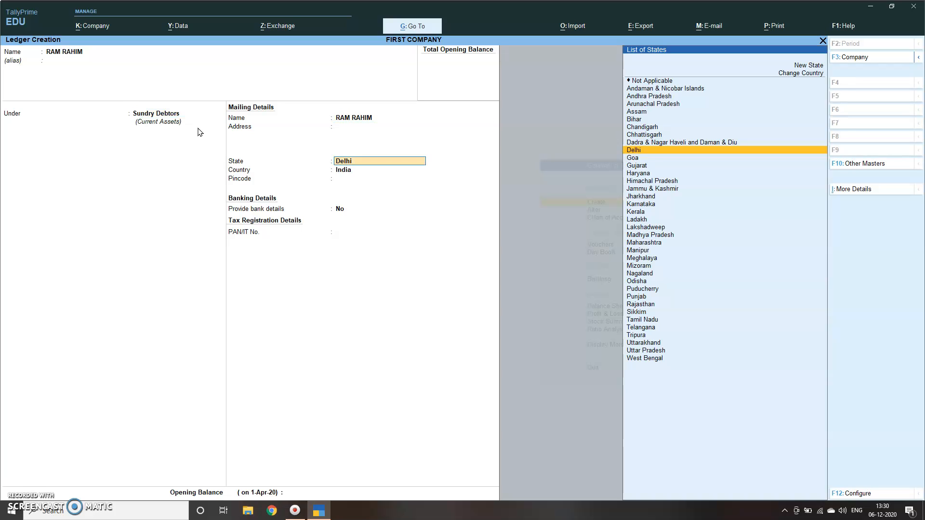
{"action": "key", "text": "Return"}
{"action": "key", "text": "Return"}
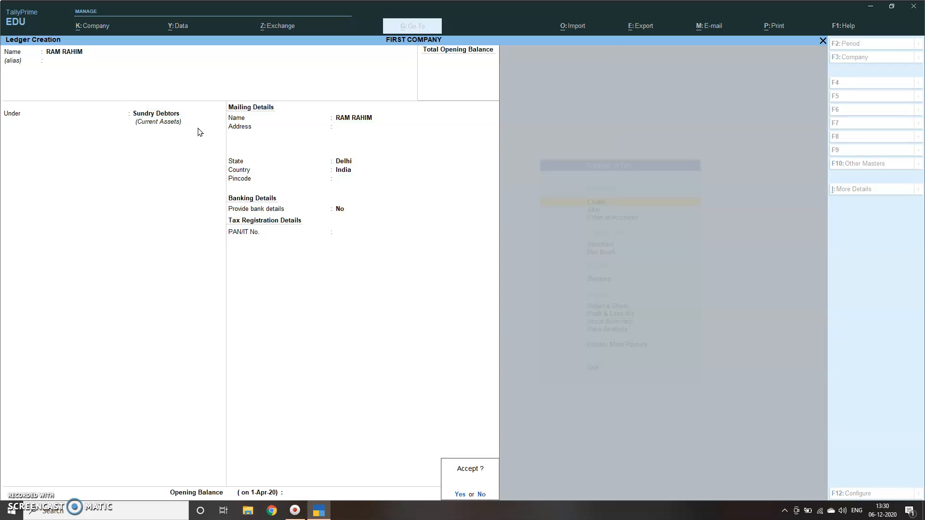
{"action": "key", "text": "Return"}
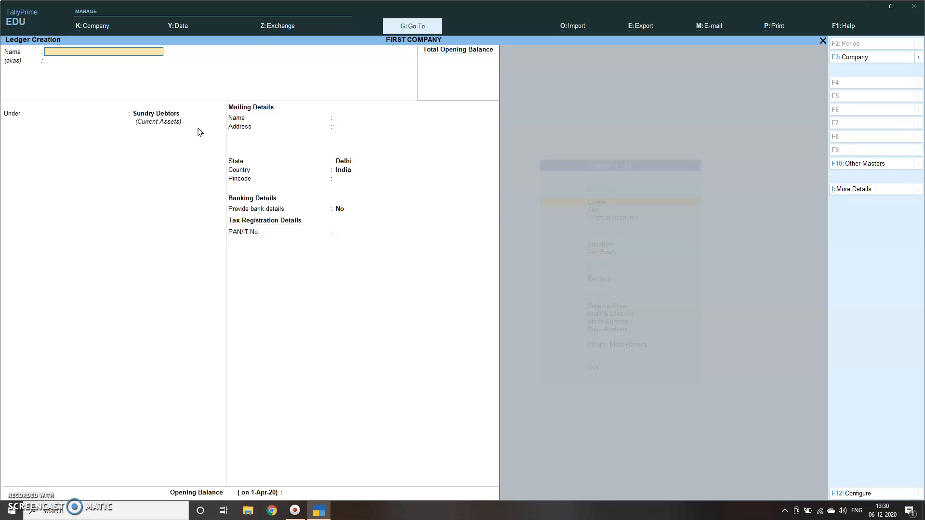
{"action": "key", "text": "Escape"}
{"action": "key", "text": "Escape"}
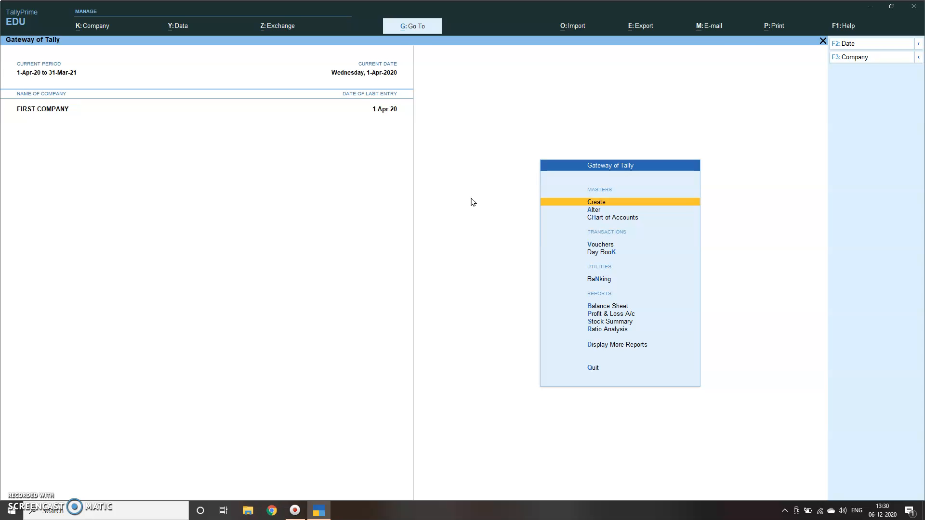
Open Multi Ledger Creation from the Chart of Accounts ledger list, with All Items as the parent group
{"action": "left_click", "coordinate": [616, 218]}
{"action": "left_click", "coordinate": [360, 122]}
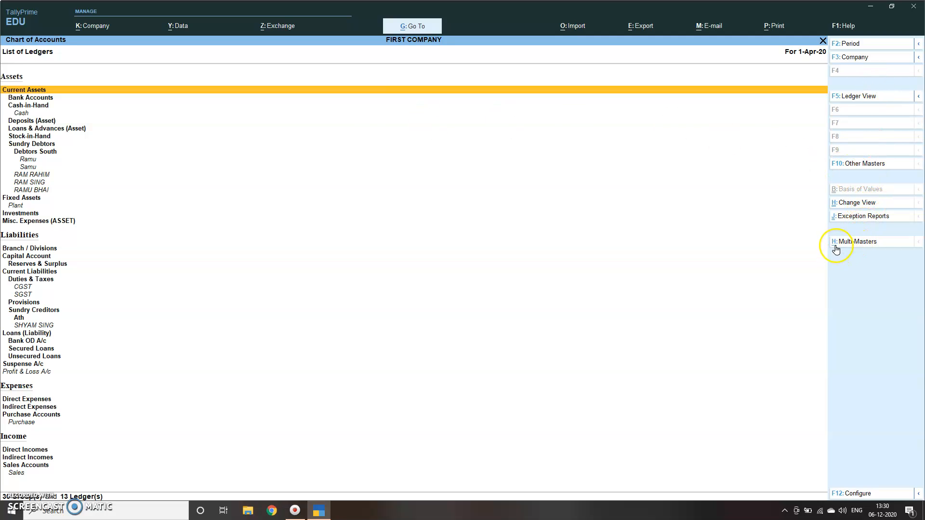
{"action": "left_click", "coordinate": [873, 244]}
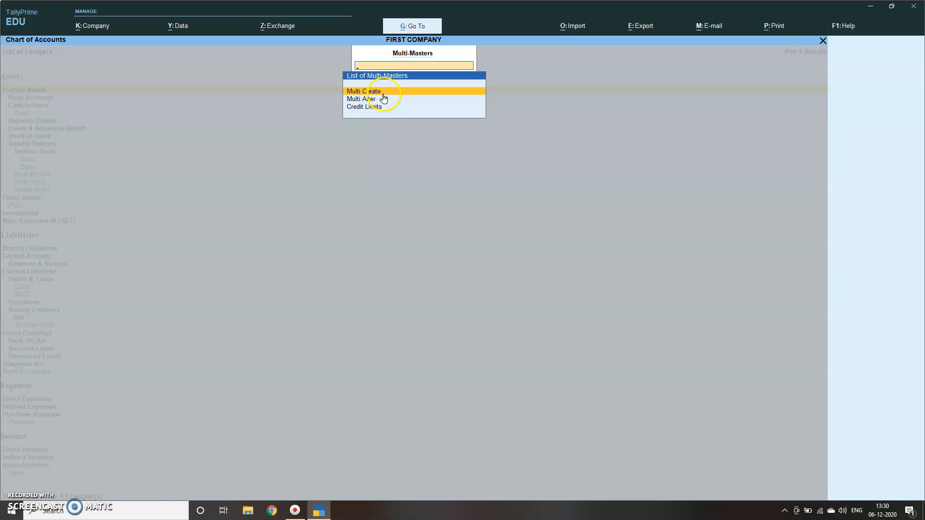
{"action": "left_click", "coordinate": [384, 92]}
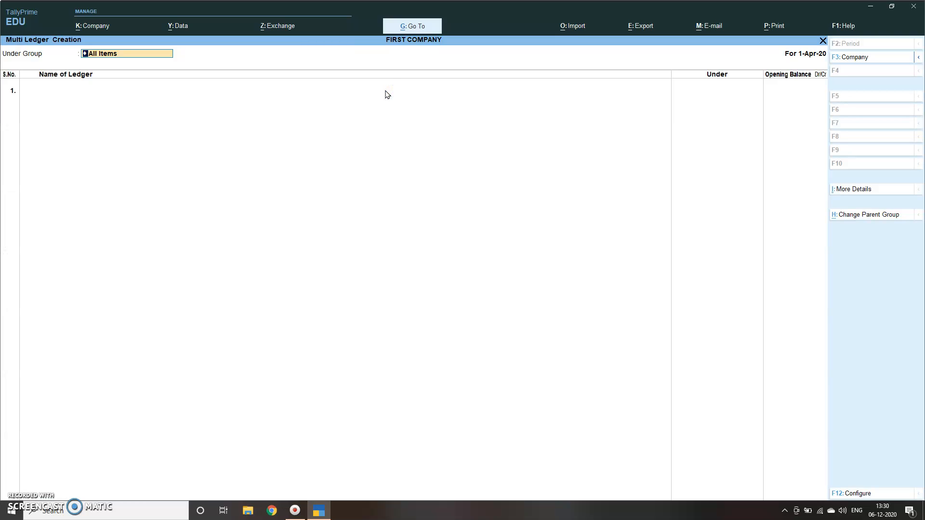
{"action": "key", "text": "Return"}
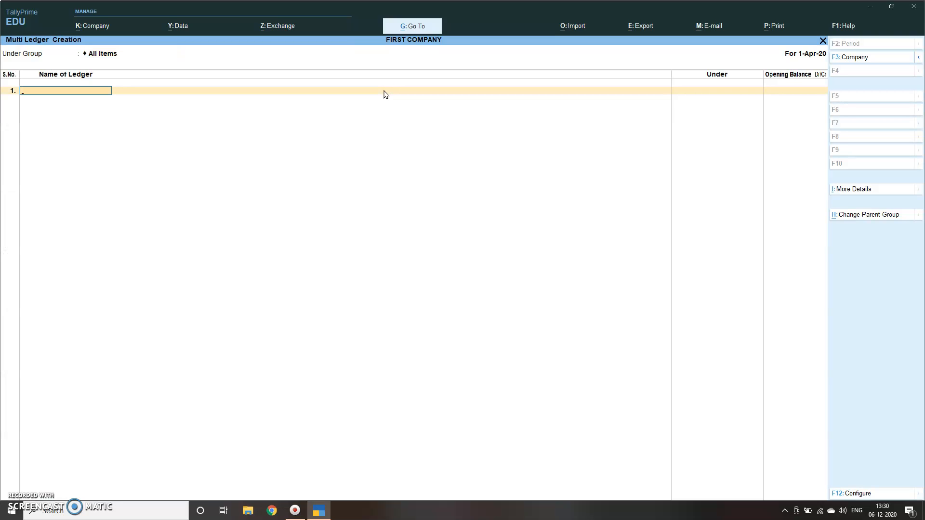
Add a Plant and Machinery ledger under Fixed Assets with no opening balance as the first row
{"action": "type", "text": "Plant and Machinery"}
{"action": "key", "text": "Return"}
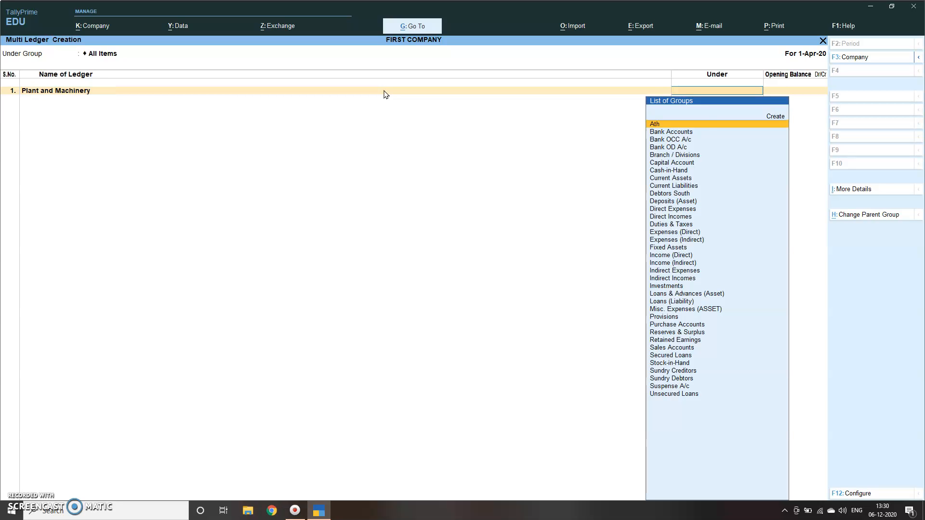
{"action": "type", "text": "Fixed"}
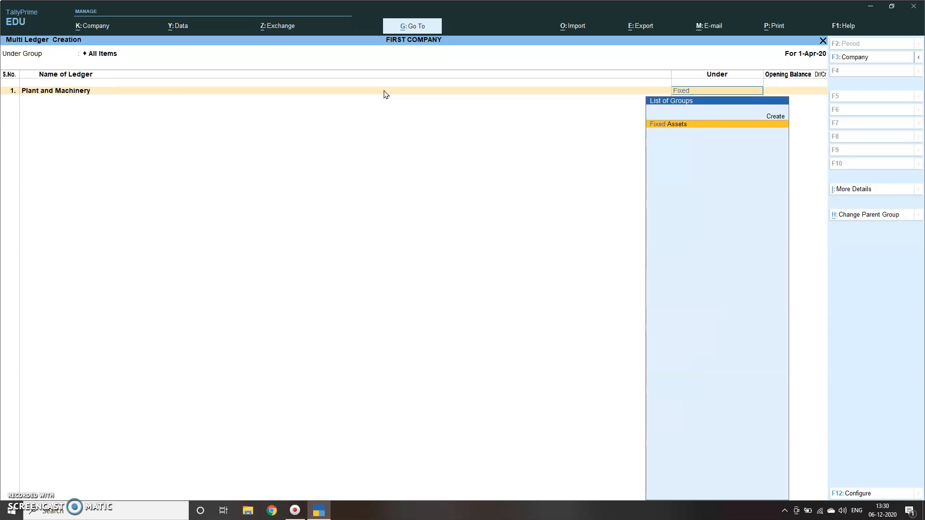
{"action": "key", "text": "Return"}
{"action": "key", "text": "Return"}
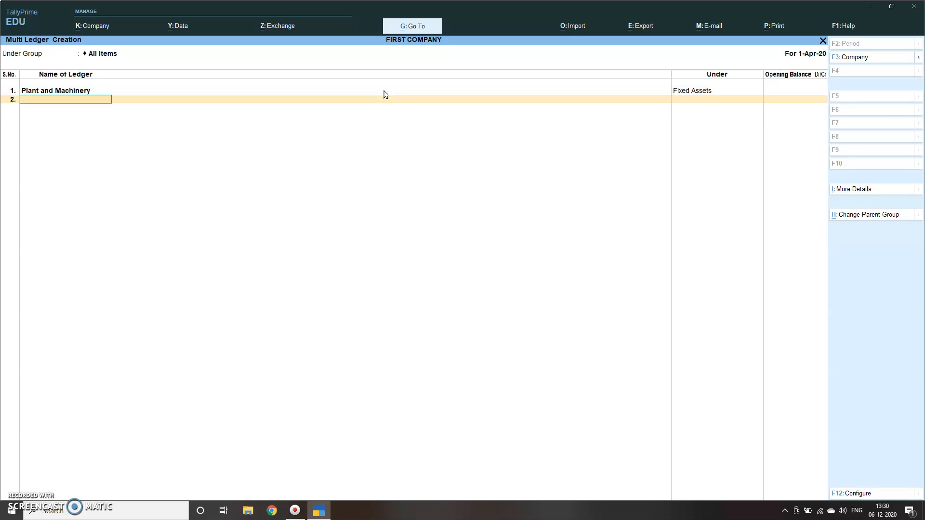
Add a second ledger with the supplier's name under Sundry Creditors, leaving the opening balance blank
{"action": "type", "text": "Rani"}
{"action": "key", "text": "Return"}
{"action": "type", "text": "cr"}
{"action": "key", "text": "Return"}
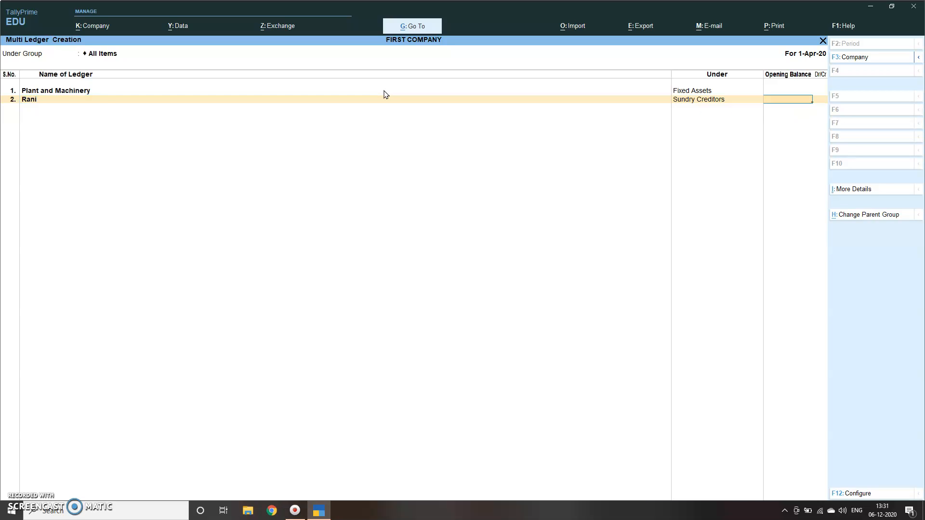
{"action": "key", "text": "Return"}
Try to add a third ledger named Purchase
{"action": "type", "text": "Purchase"}
{"action": "key", "text": "Return"}
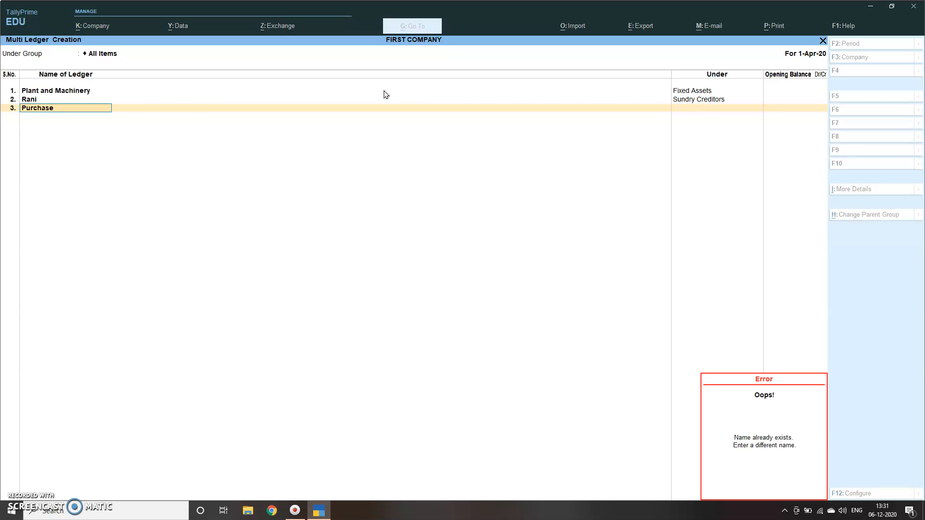
{"action": "key", "text": "Return"}
{"action": "key", "text": "Return"}
{"action": "key", "text": "BackSpace"}
{"action": "key", "text": "BackSpace"}
{"action": "key", "text": "Return"}
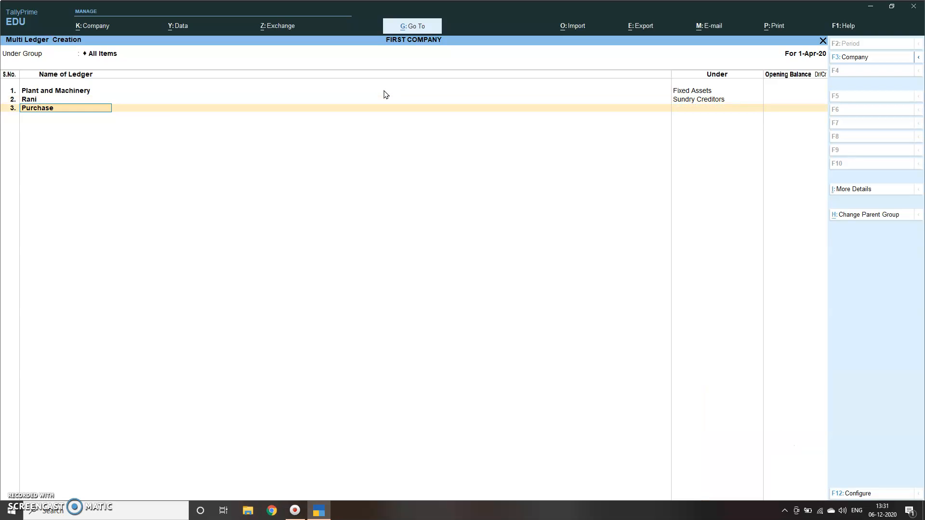
Name the third ledger Purchase South and place it under Purchase Accounts with no opening balance
{"action": "type", "text": "Purchase South"}
{"action": "key", "text": "Return"}
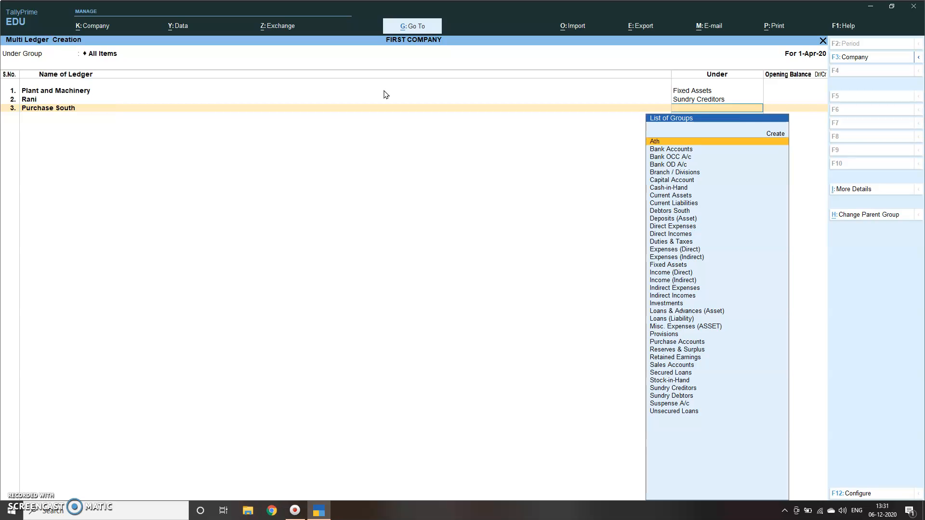
{"action": "type", "text": "Pur"}
{"action": "key", "text": "Return"}
{"action": "key", "text": "Return"}
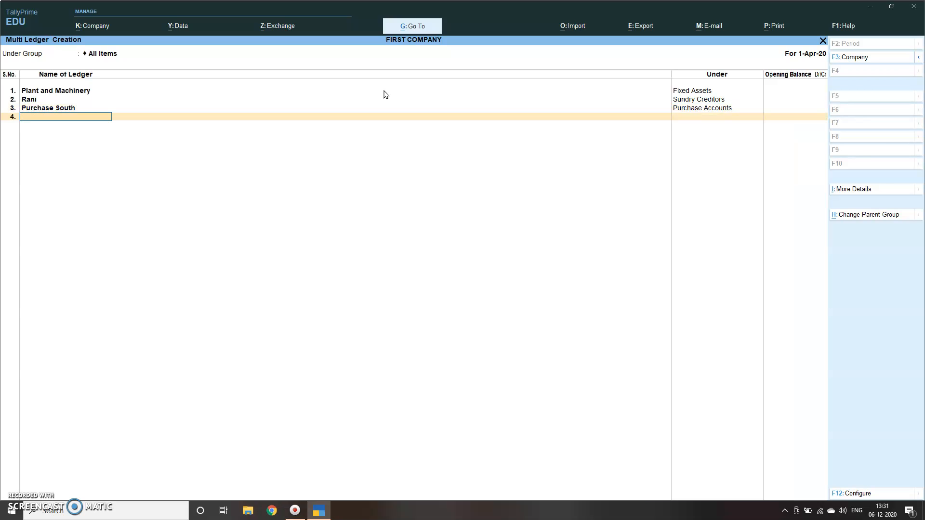
End the ledger list, save the multiple ledgers and return to the Gateway of Tally
{"action": "key", "text": "Return"}
{"action": "key", "text": "Return"}
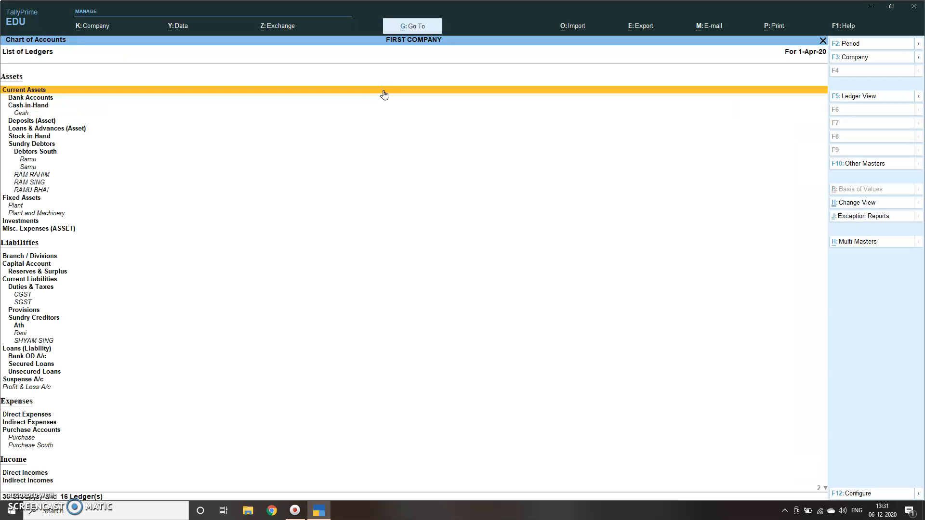
{"action": "key", "text": "Escape"}
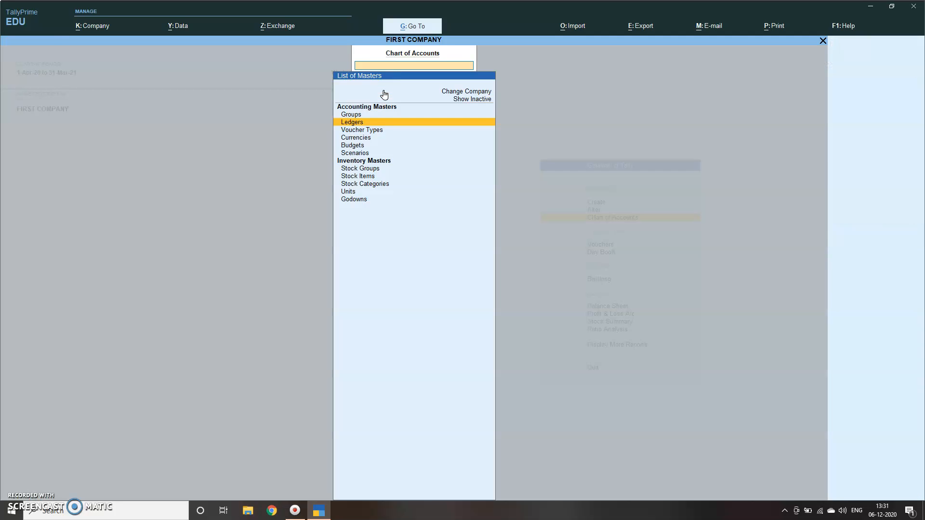
{"action": "key", "text": "Escape"}
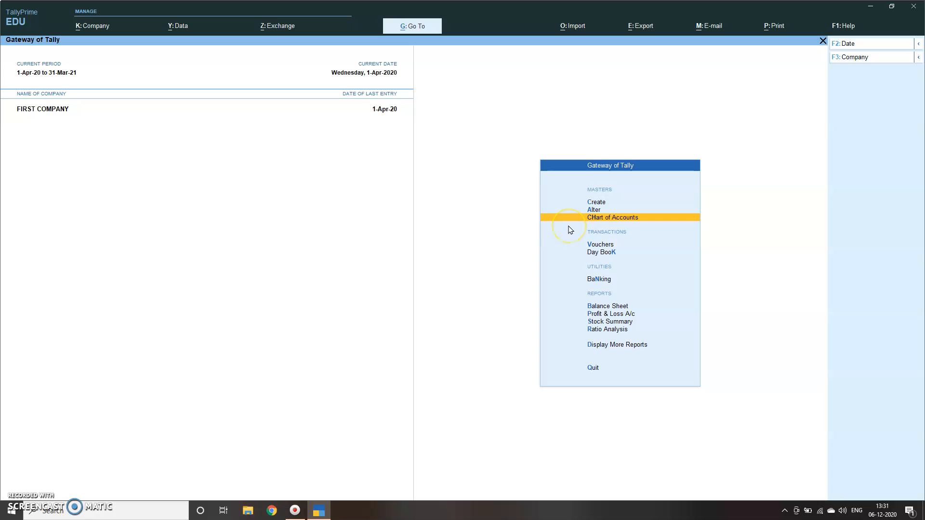
Open the ledger listed just after Purchase South for alteration and rename it by swapping the order of its two name words
{"action": "left_click", "coordinate": [598, 212]}
{"action": "left_click", "coordinate": [347, 130]}
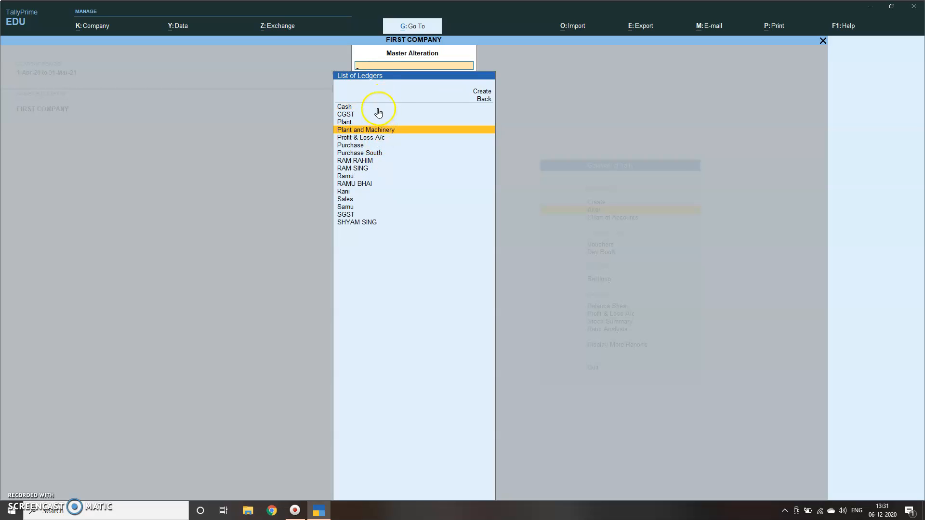
{"action": "left_click", "coordinate": [365, 162]}
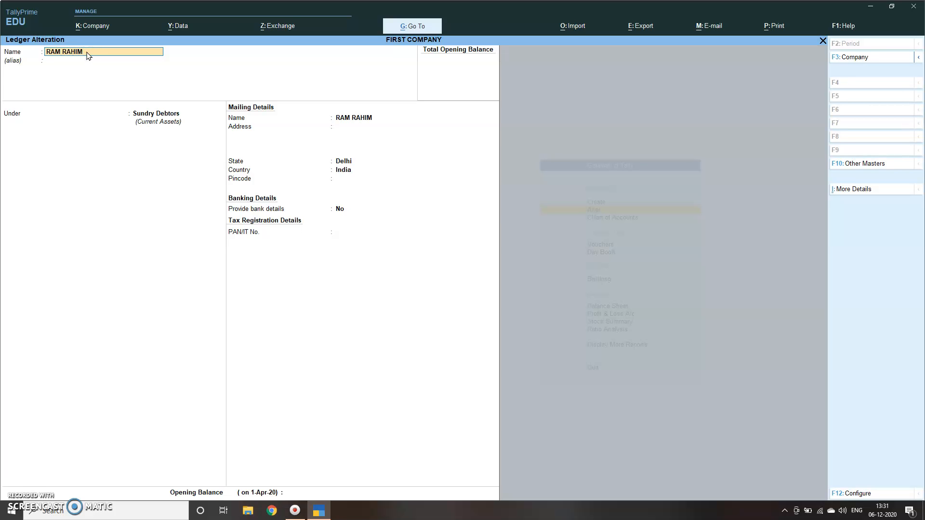
{"action": "key", "text": "BackSpace"}
{"action": "key", "text": "BackSpace"}
{"action": "key", "text": "BackSpace"}
{"action": "key", "text": "BackSpace"}
{"action": "key", "text": "BackSpace"}
{"action": "key", "text": "BackSpace"}
{"action": "key", "text": "BackSpace"}
{"action": "key", "text": "BackSpace"}
{"action": "key", "text": "BackSpace"}
{"action": "type", "text": "RAHIM RAM"}
{"action": "key", "text": "Return"}
{"action": "key", "text": "Return"}
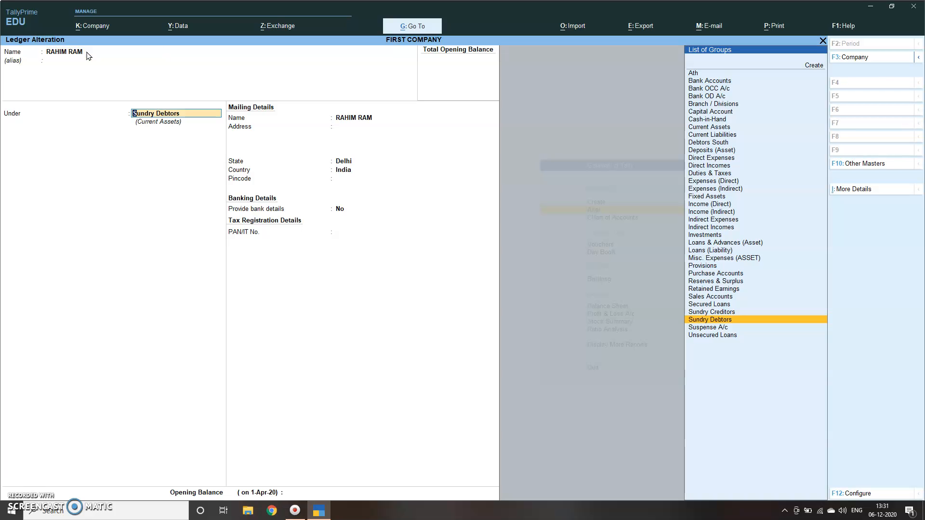
Move the renamed ledger under Sundry Creditors and save the alteration, leaving the remaining details as they are
{"action": "type", "text": "Cred"}
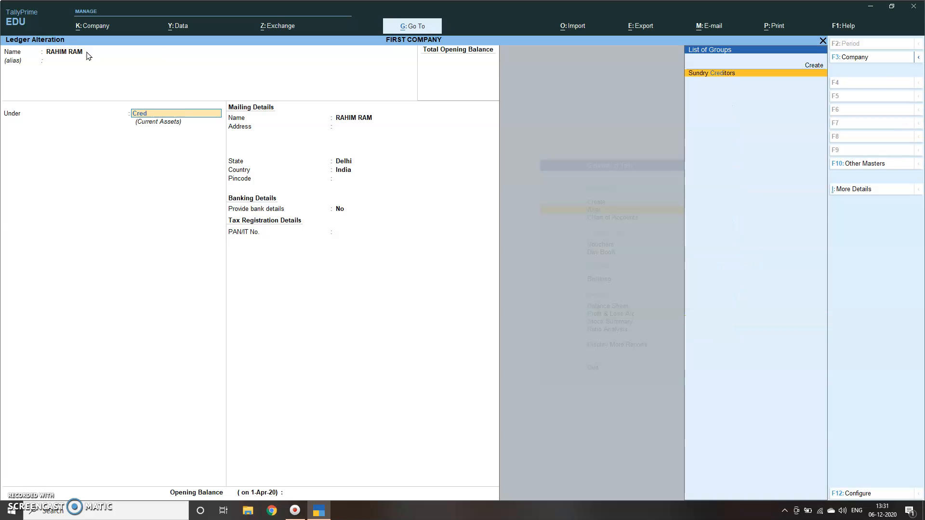
{"action": "key", "text": "Return"}
{"action": "key", "text": "Return"}
{"action": "key", "text": "Return"}
{"action": "key", "text": "Return"}
{"action": "key", "text": "Return"}
{"action": "key", "text": "Return"}
{"action": "key", "text": "Return"}
{"action": "key", "text": "Return"}
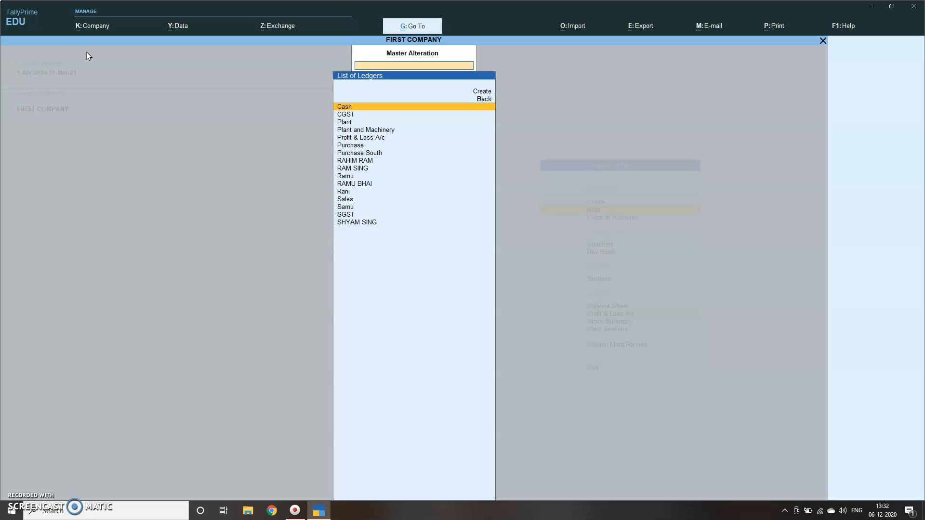
Delete the Sundry Debtors ledger listed directly below the renamed one
{"action": "key", "text": "Escape"}
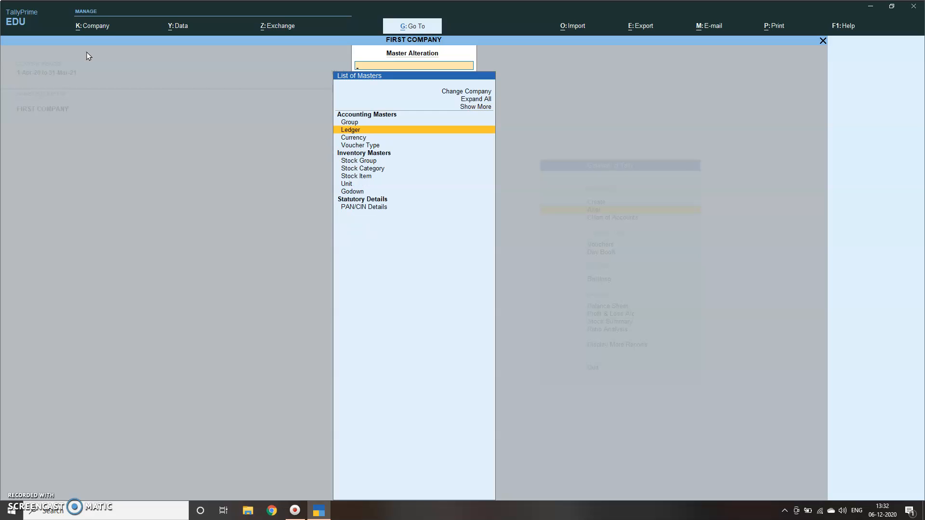
{"action": "left_click", "coordinate": [369, 130]}
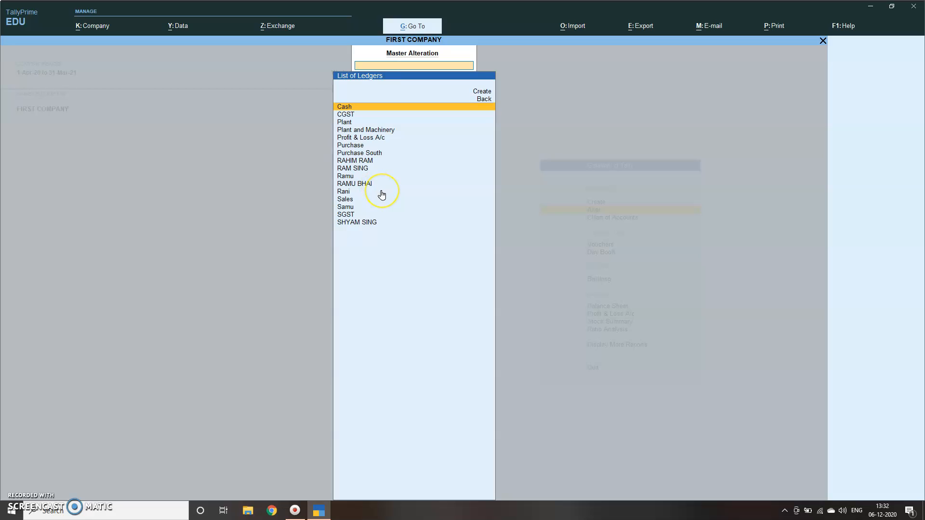
{"action": "left_click", "coordinate": [362, 169]}
{"action": "left_click", "coordinate": [364, 169]}
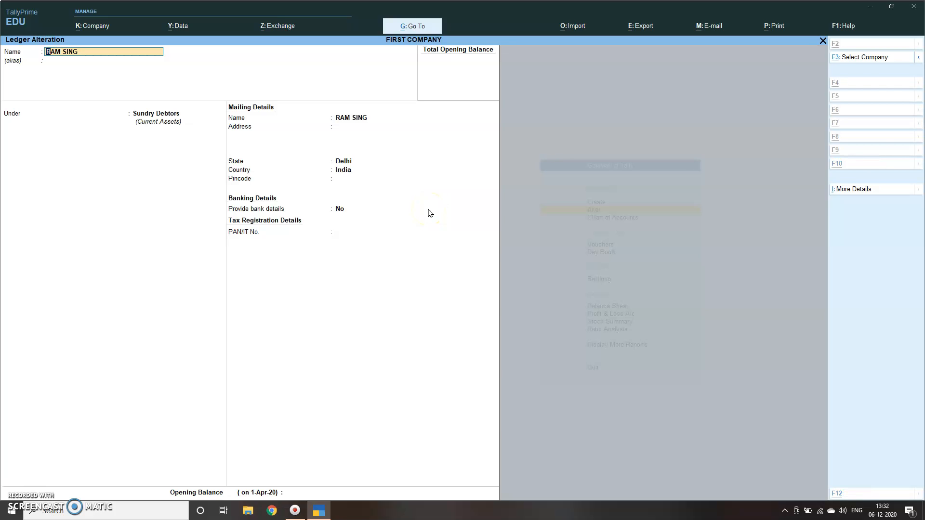
{"action": "key", "text": "alt+d"}
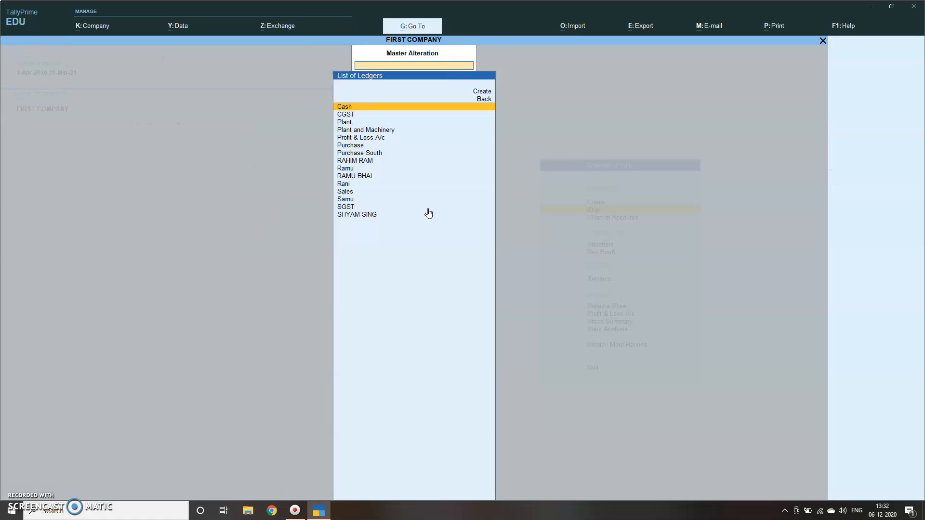
{"action": "key", "text": "Return"}
{"action": "key", "text": "Escape"}
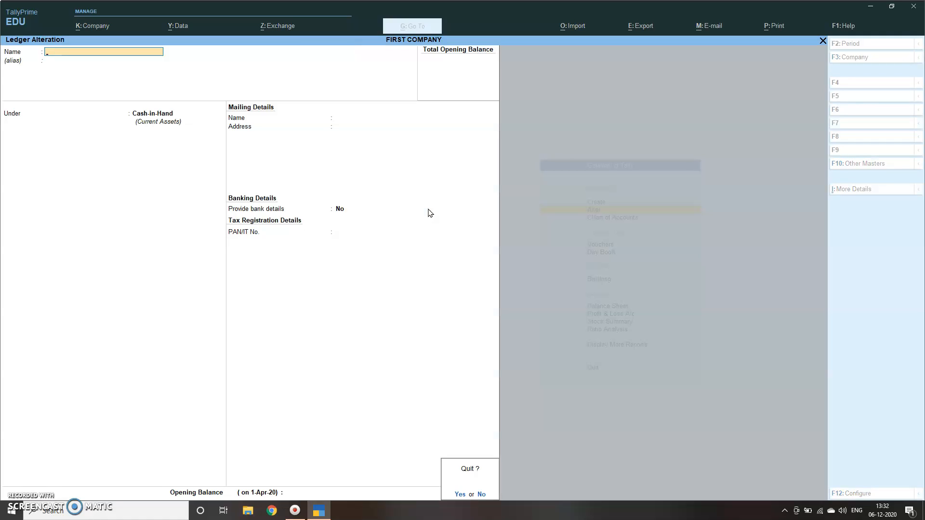
{"action": "key", "text": "y"}
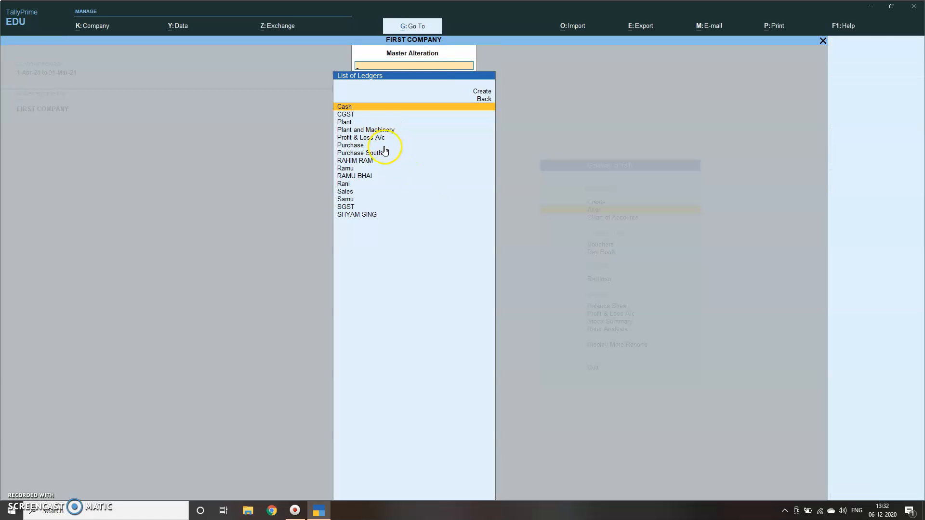
Delete the Plant ledger from the list of ledgers
{"action": "left_click", "coordinate": [345, 123]}
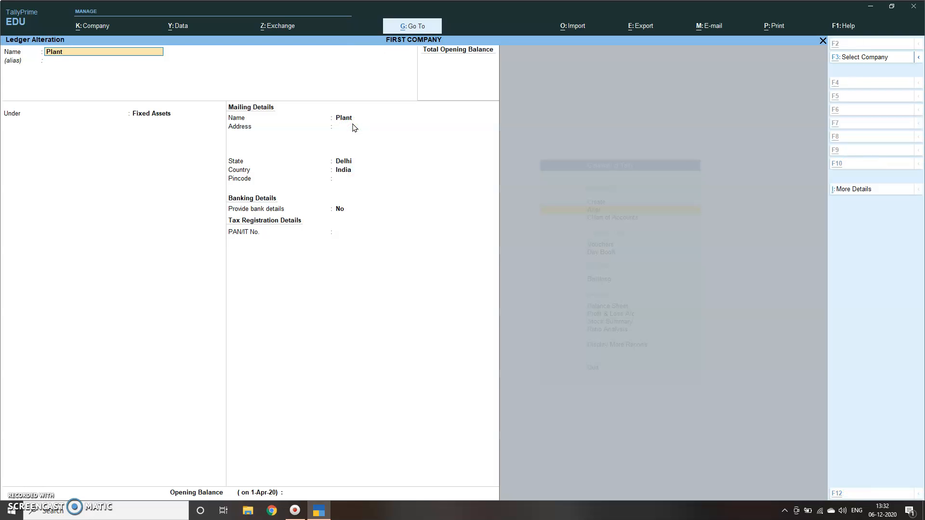
{"action": "key", "text": "Escape"}
{"action": "key", "text": "y"}
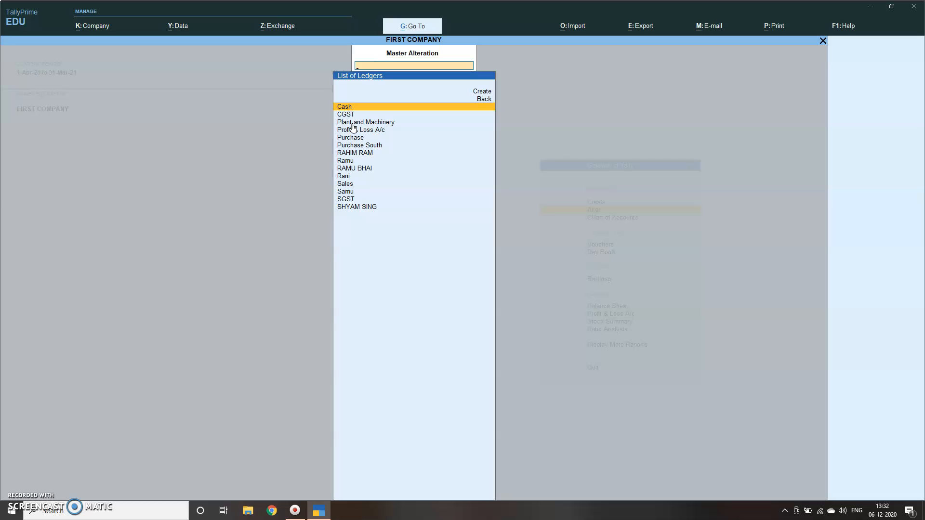
Delete the supplier's ledger at the end of the ledger list and return to the Gateway of Tally
{"action": "left_click", "coordinate": [364, 208]}
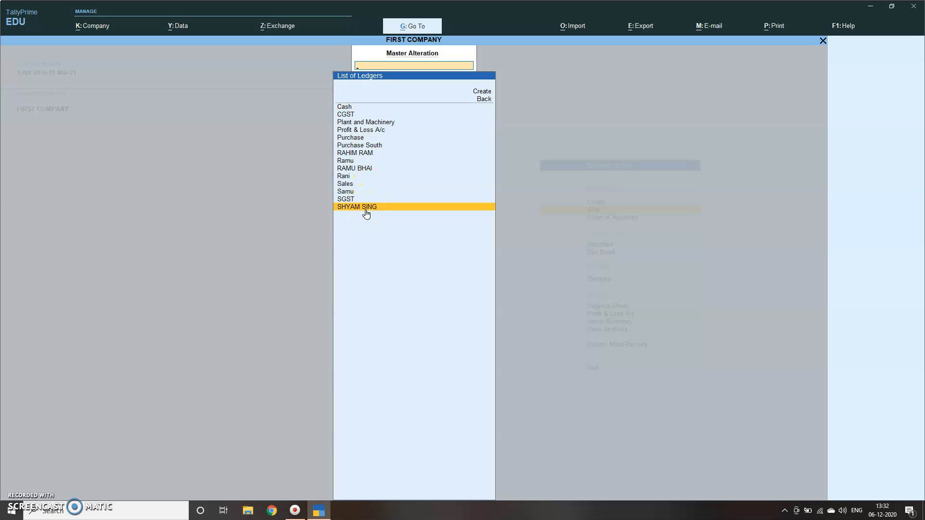
{"action": "left_click", "coordinate": [366, 209]}
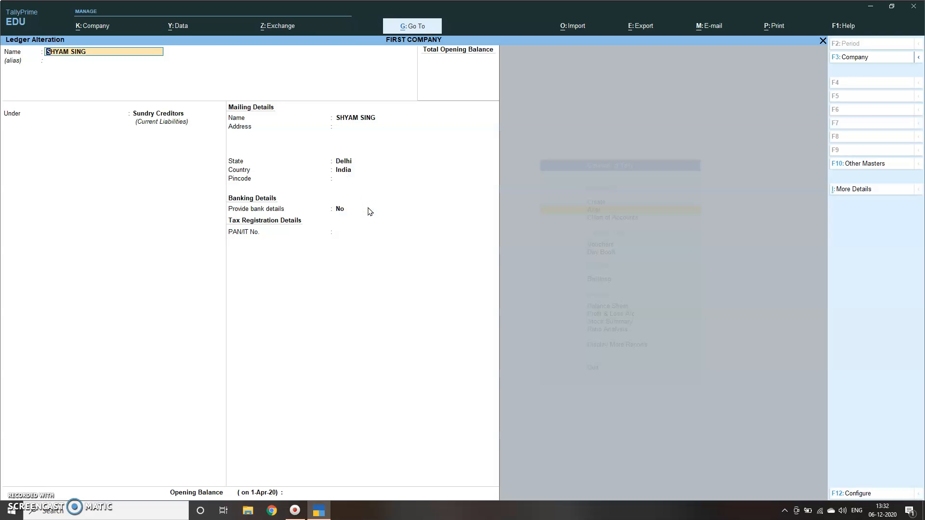
{"action": "key", "text": "Escape"}
{"action": "key", "text": "y"}
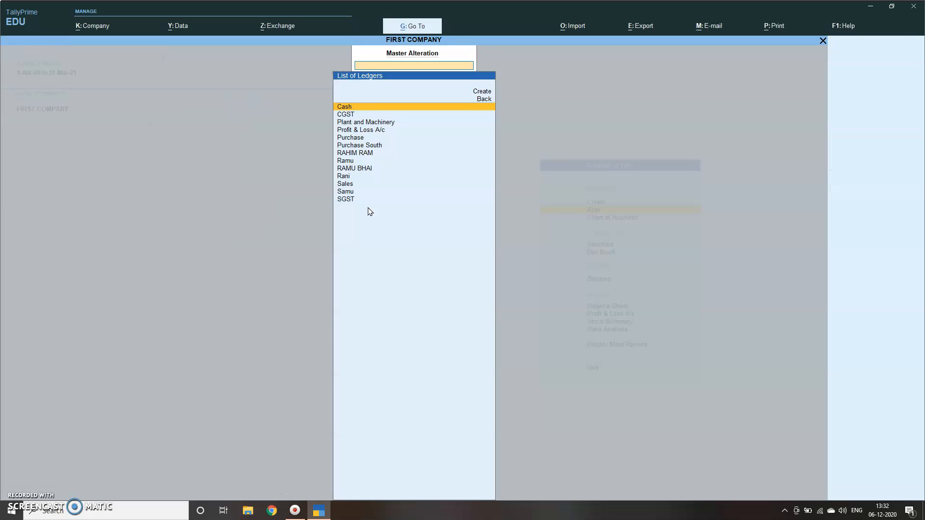
{"action": "key", "text": "Escape"}
{"action": "key", "text": "Escape"}
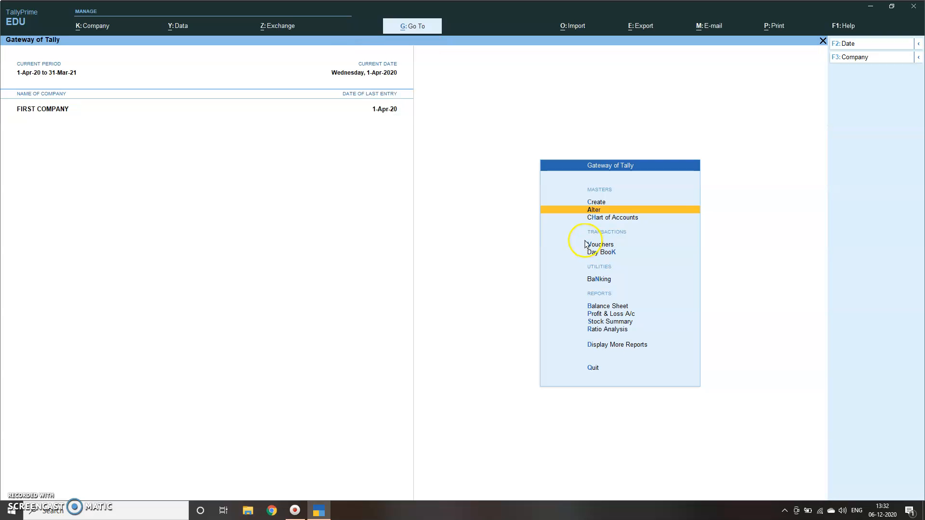